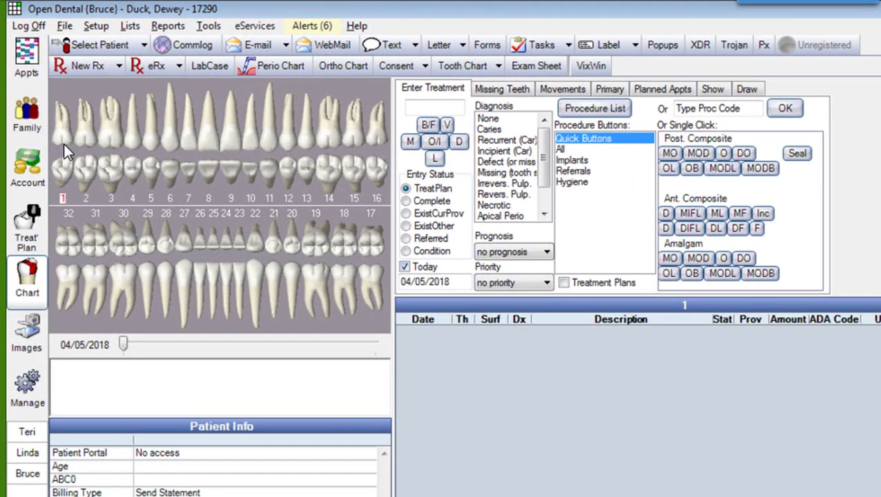
Mark teeth 1, 8, 9, 16, 17 and 32 as missing, re-marking tooth 16 after restoring it.
click(212, 137)
click(230, 138)
click(364, 252)
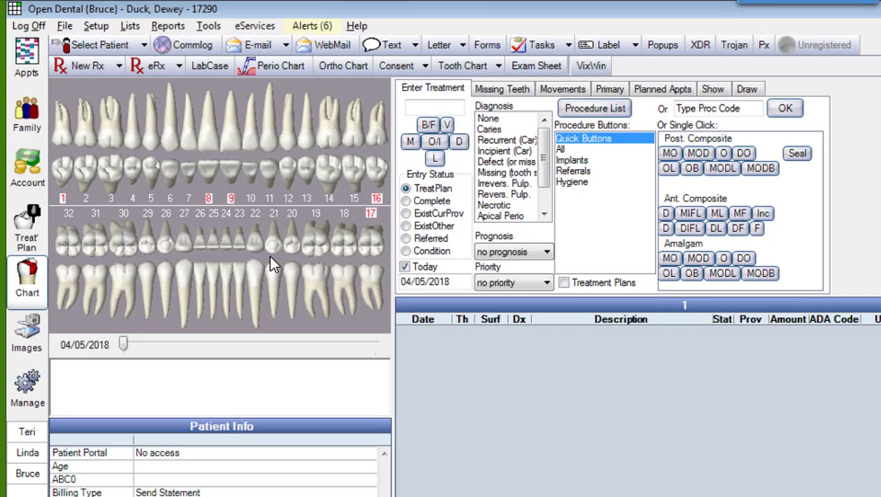
click(69, 247)
click(502, 92)
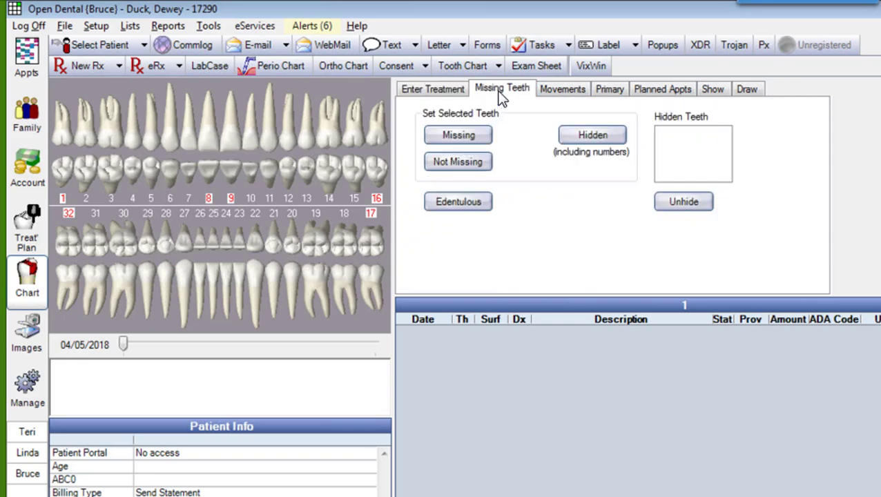
click(461, 133)
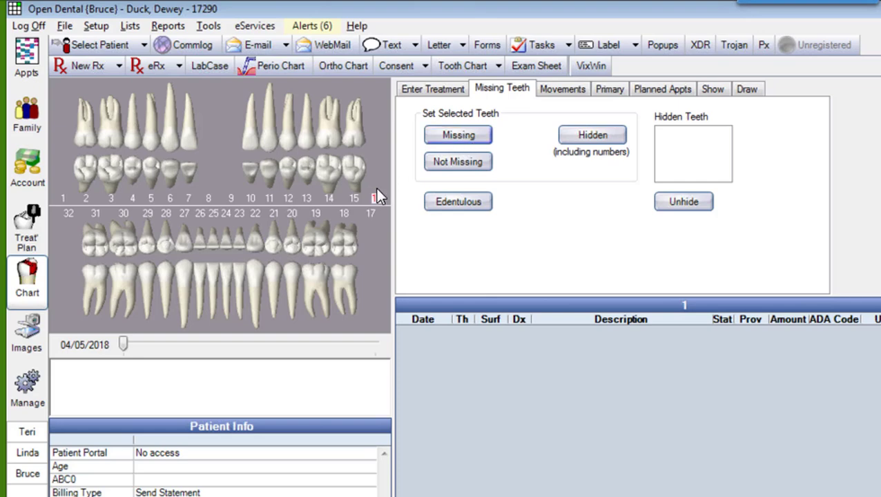
click(445, 171)
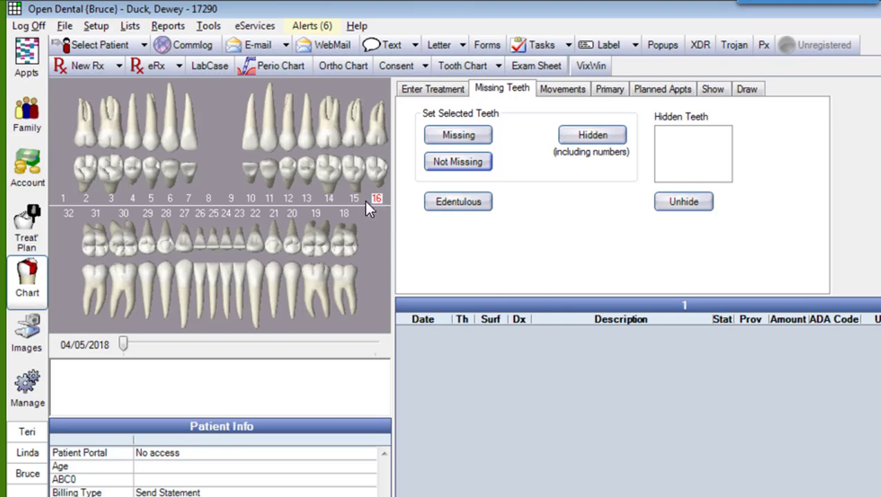
click(458, 137)
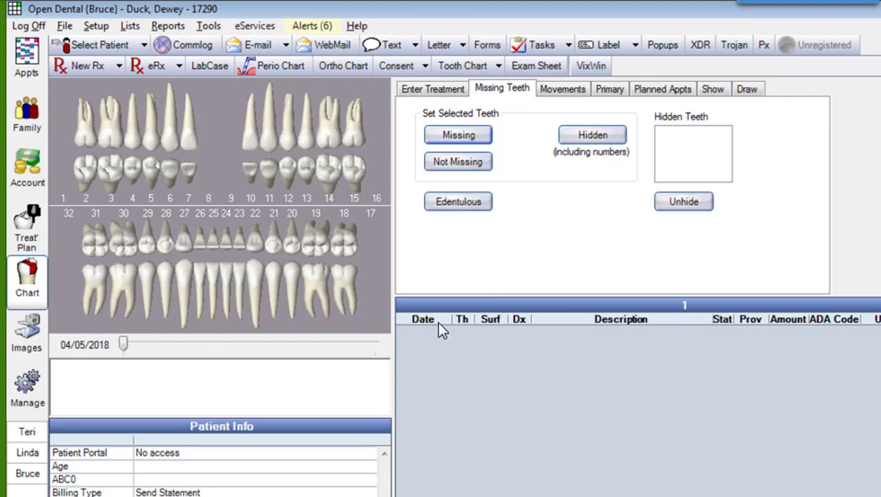
Set the entry status to ExistOther and select teeth 3 and 30.
click(433, 97)
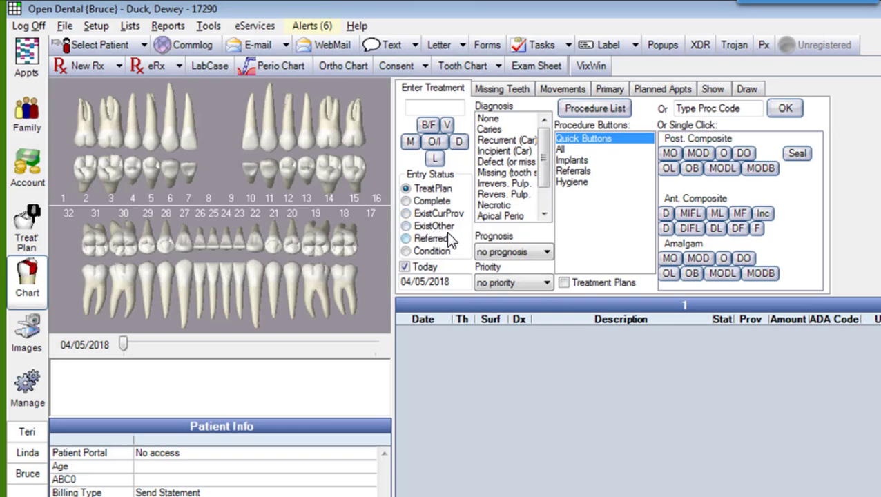
click(412, 232)
click(409, 228)
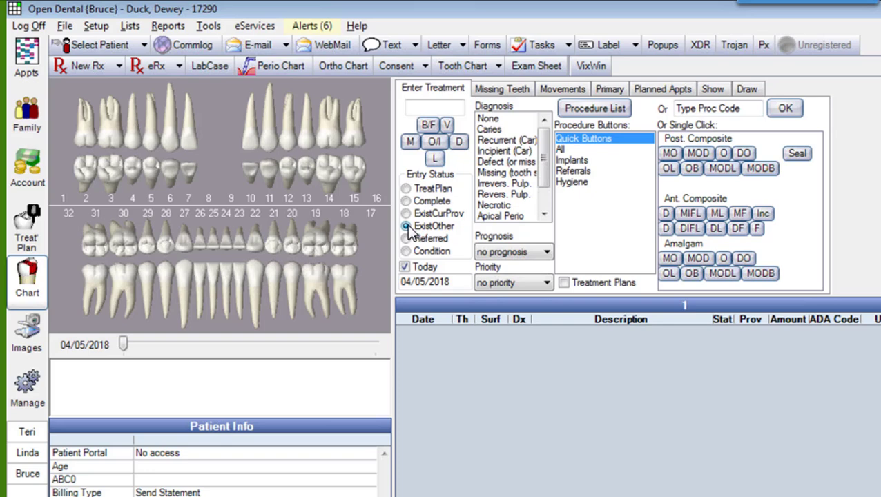
click(107, 172)
click(117, 246)
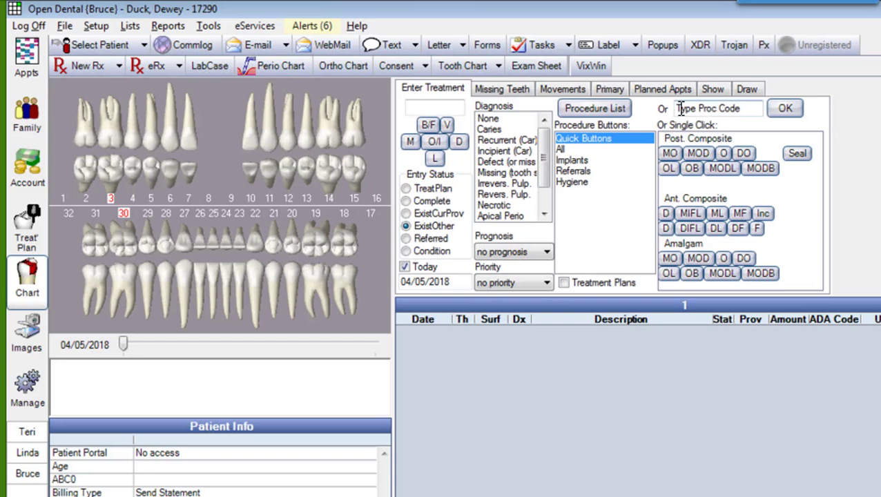
Add existing root canals (D3330) and PFM crowns (D2750) on teeth 3 and 30.
click(559, 149)
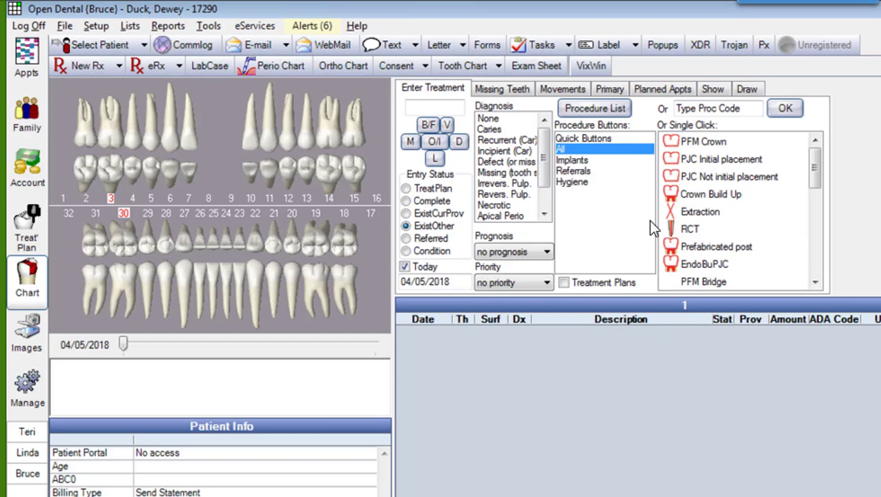
click(687, 235)
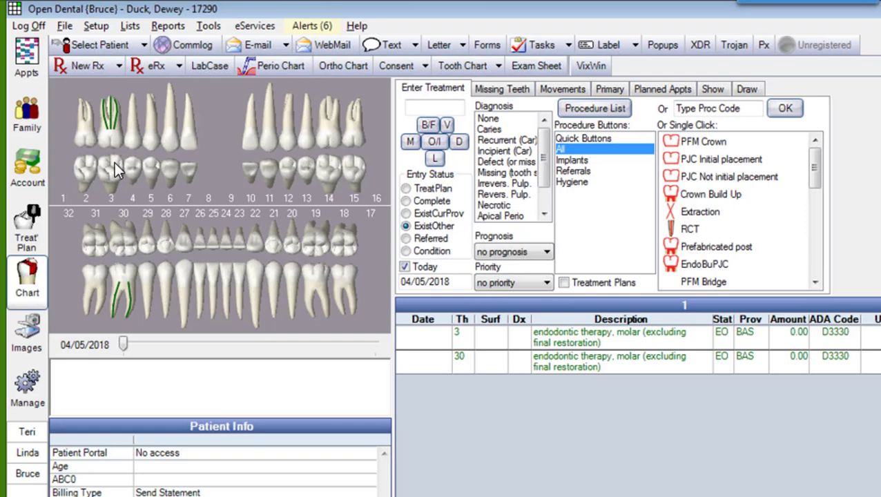
click(114, 162)
click(117, 247)
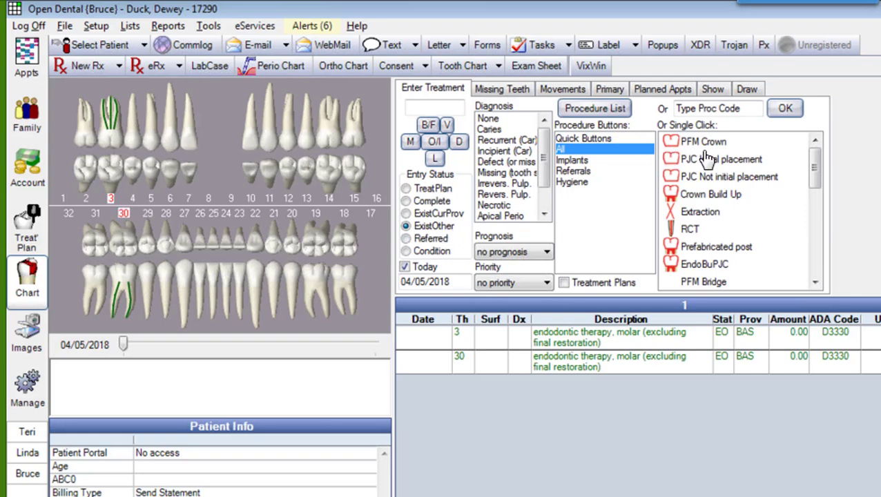
click(674, 143)
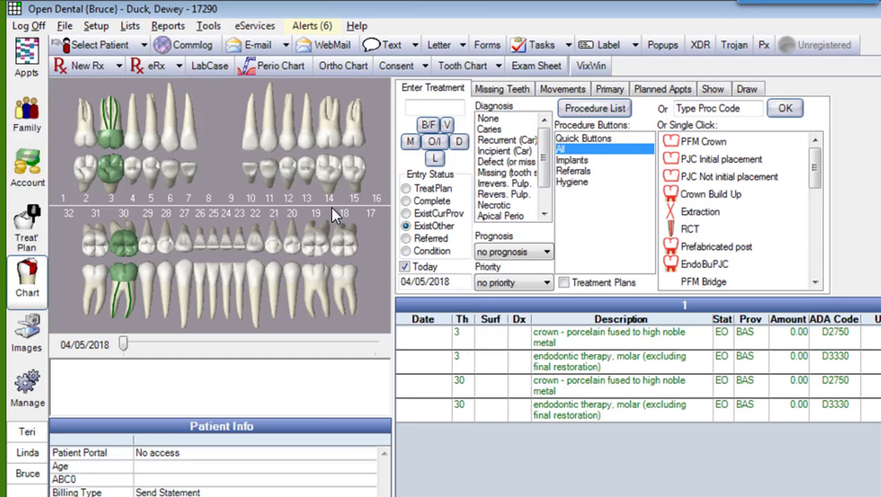
Add existing MOD amalgams (D2160) on teeth 14 and 15 and an MO amalgam (D2150) on 18.
click(329, 167)
click(349, 170)
click(574, 140)
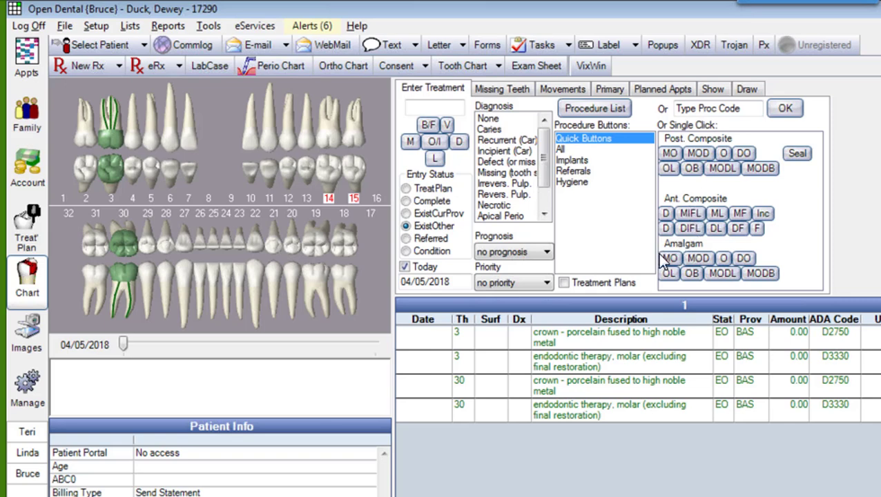
click(698, 259)
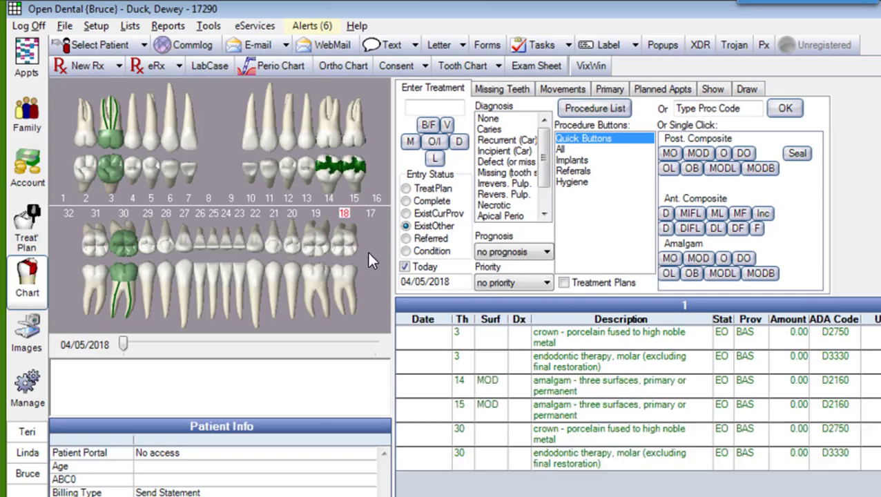
click(668, 259)
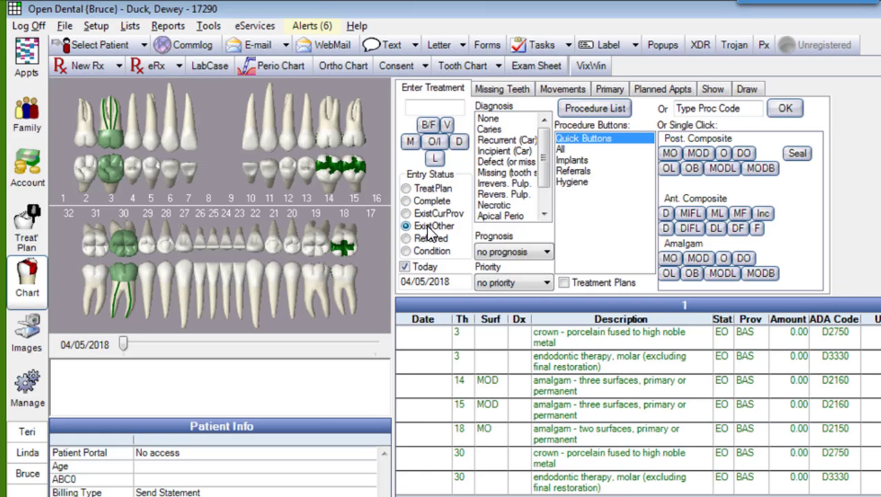
Switch the entry status to TreatPlan.
click(407, 191)
Plan an MO composite on tooth 2 and MOD composites (D2393) on teeth 4 and 5.
click(86, 169)
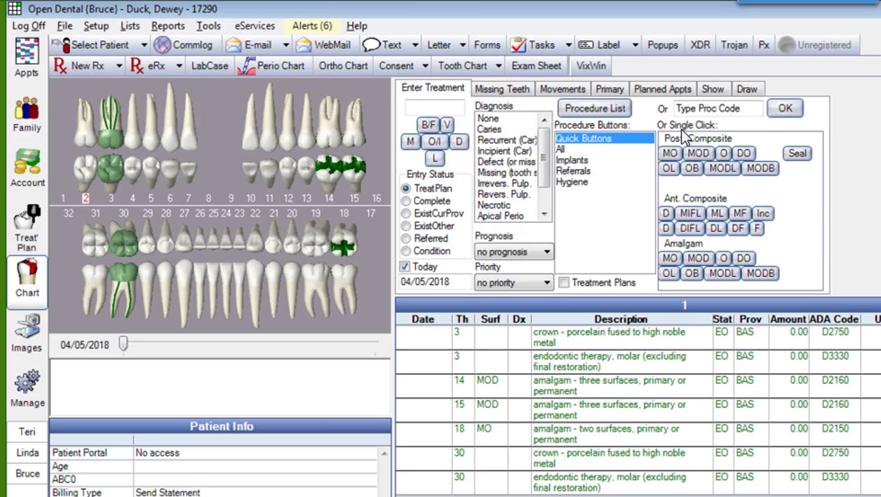
click(674, 151)
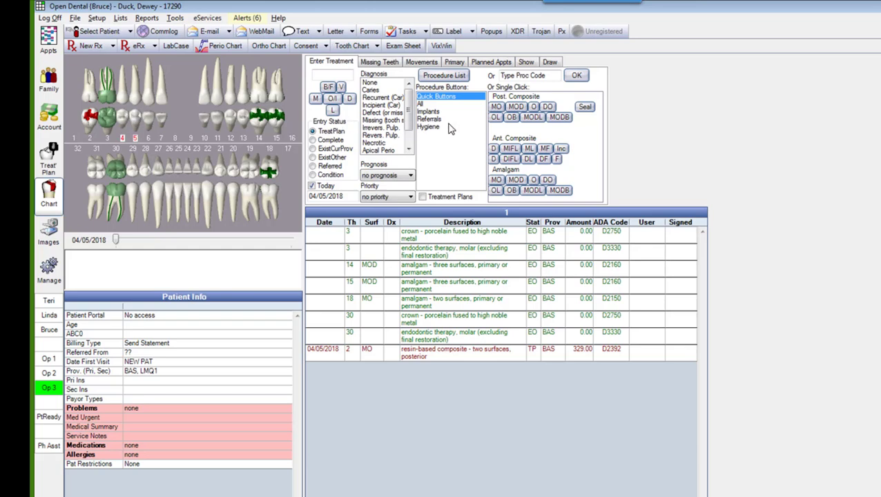
click(514, 110)
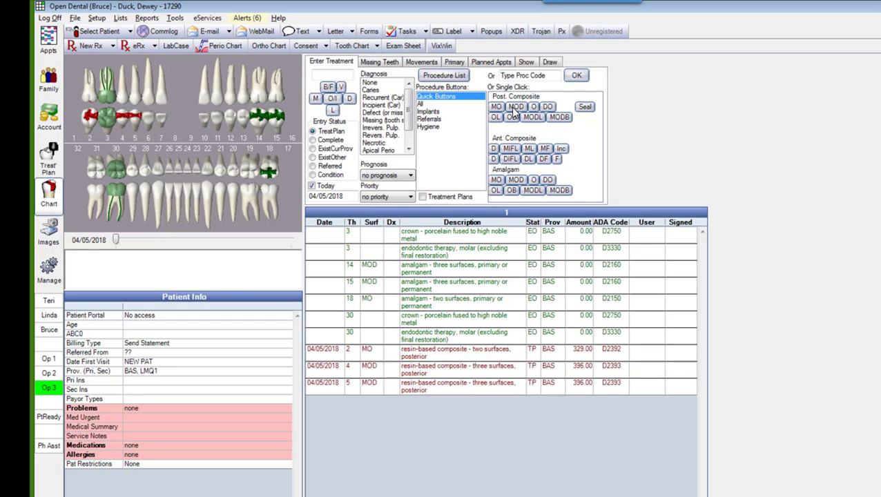
Plan MO amalgams (D2150) on teeth 12 and 13.
click(233, 116)
click(243, 116)
click(497, 180)
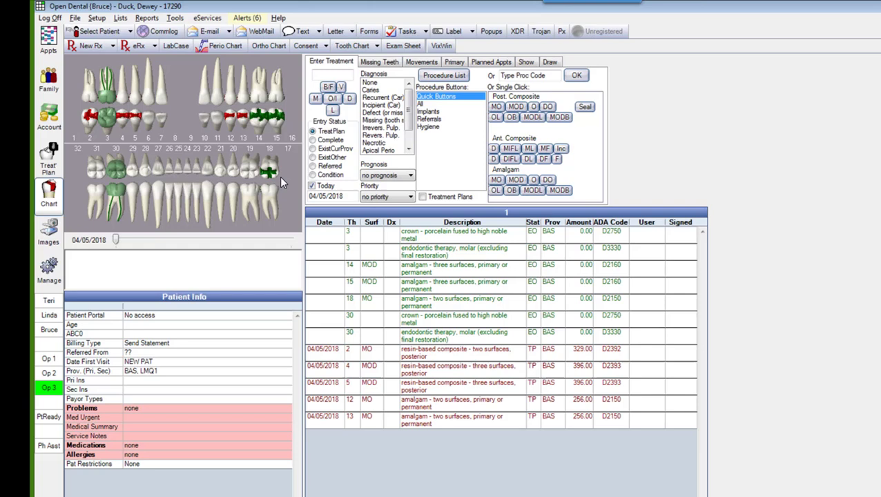
Plan root canals, posts and cores, D2740 crowns and seats on teeth 19, 20 and 22.
click(421, 103)
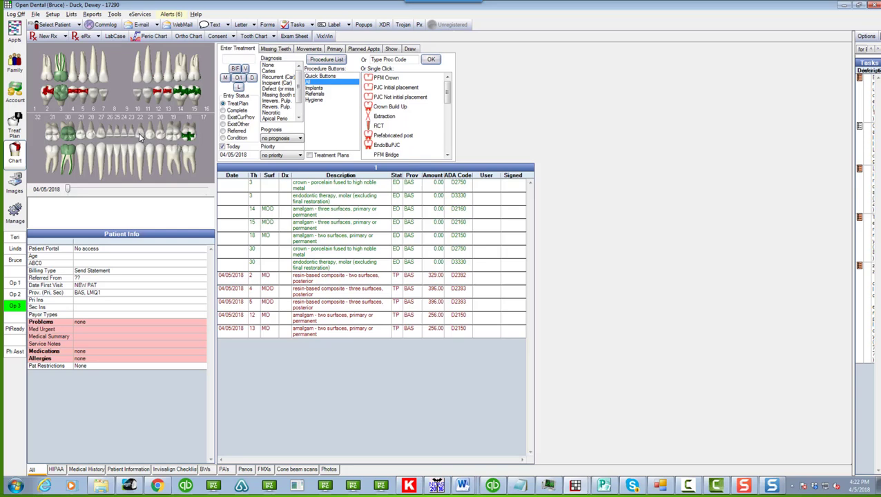
click(138, 133)
click(380, 146)
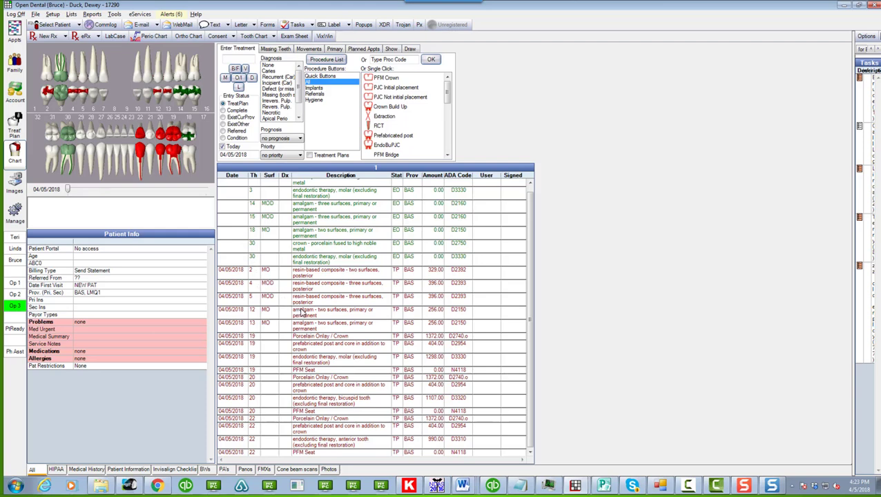
scroll(302, 312, down, 3)
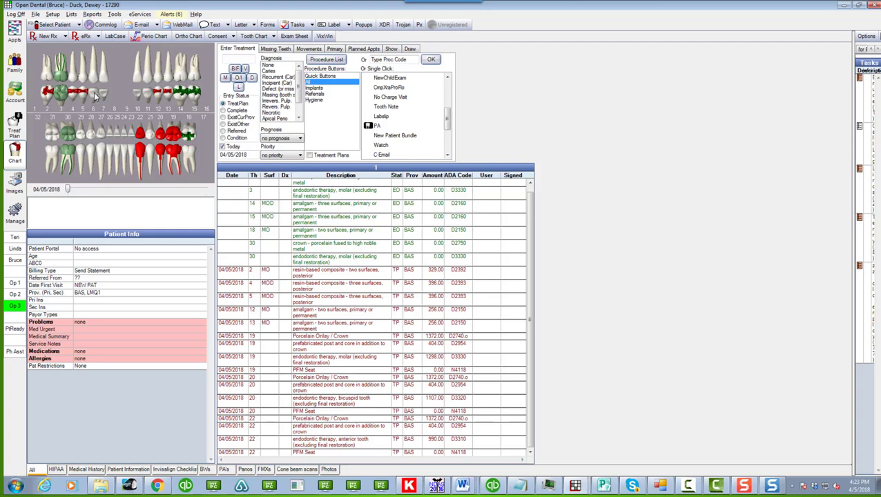
Plan a 6–11 PFM bridge: D6750 retainers on 6, 7, 10, 11, D6240 pontics on 8–9, and seat.
drag(94, 97, 146, 97)
drag(446, 119, 446, 105)
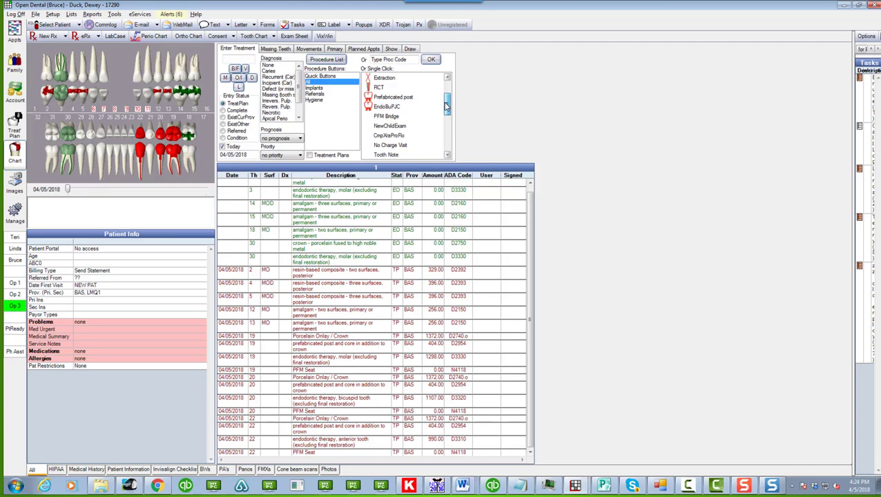
click(385, 116)
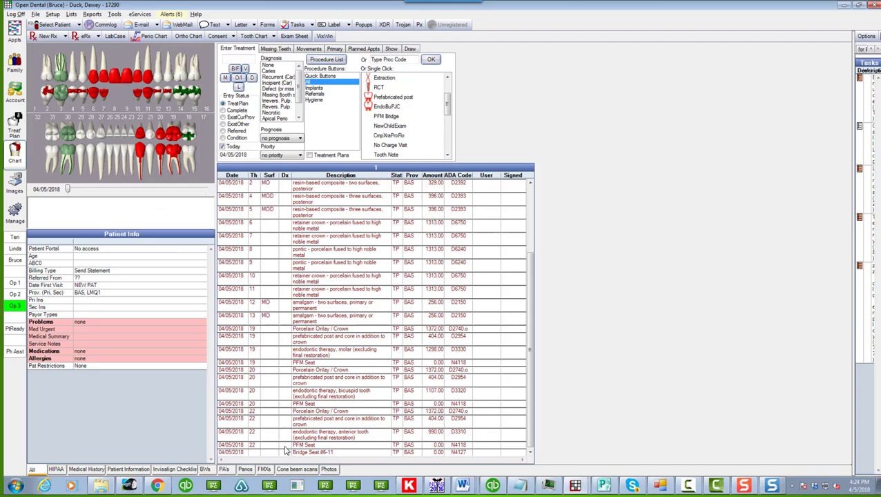
click(530, 453)
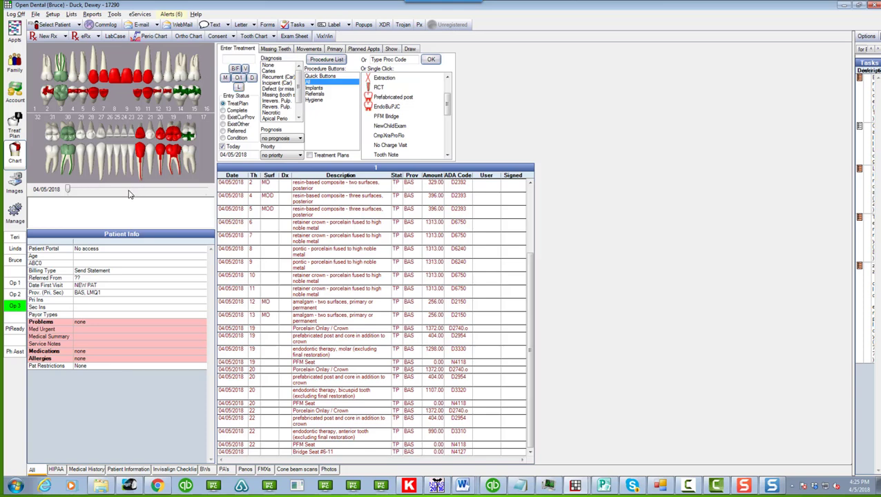
Open the Treatment Plan module showing the active plan totaling 18234.00.
click(14, 128)
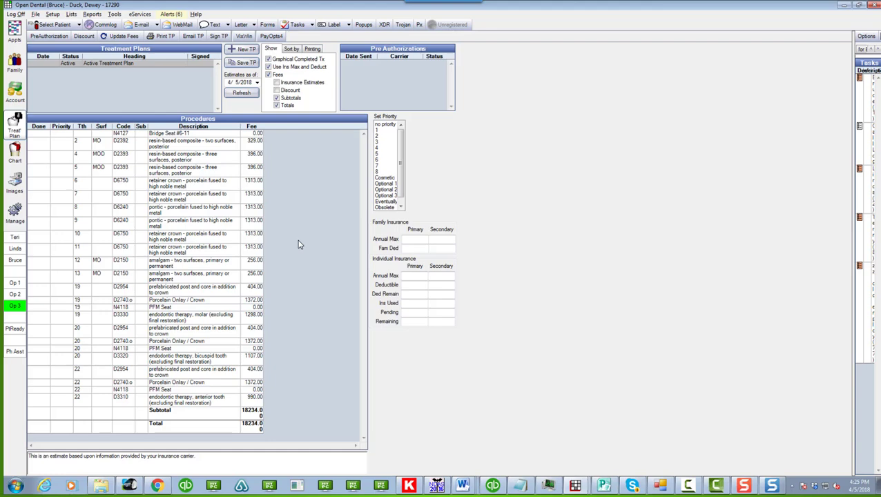
Return to the Chart module with all treatment-planned procedures listed.
click(15, 154)
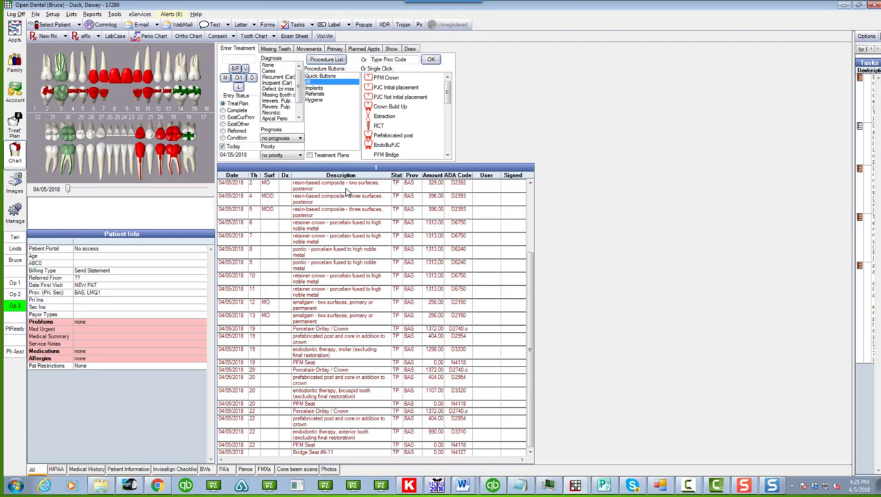
Delete all treatment-planned procedure rows, keeping the existing work on teeth 3, 14, 15, 18 and 30.
drag(347, 193, 344, 459)
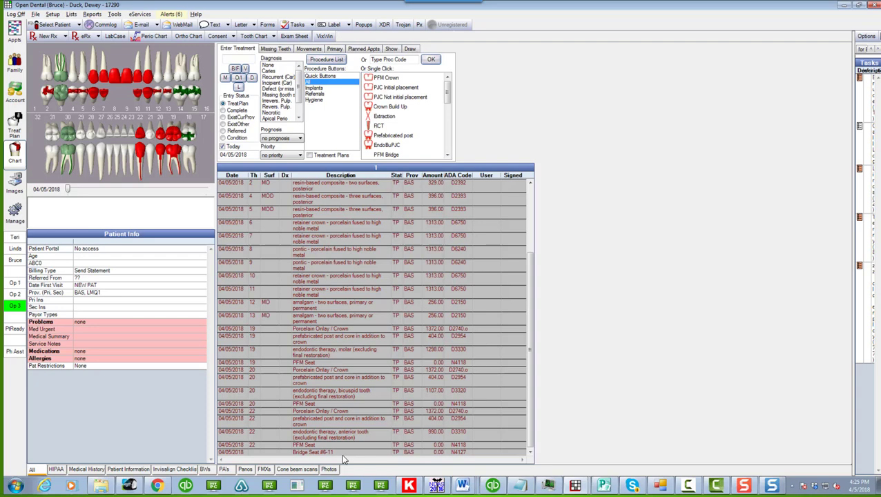
right_click(343, 184)
click(366, 188)
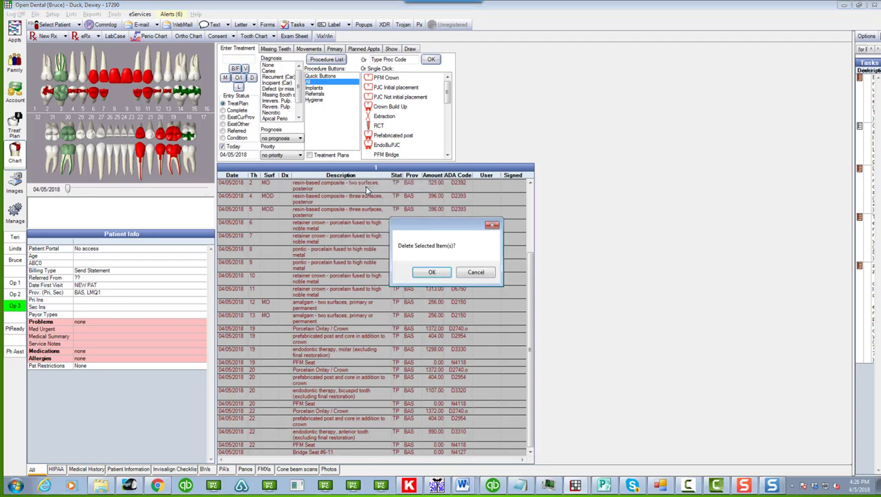
click(429, 273)
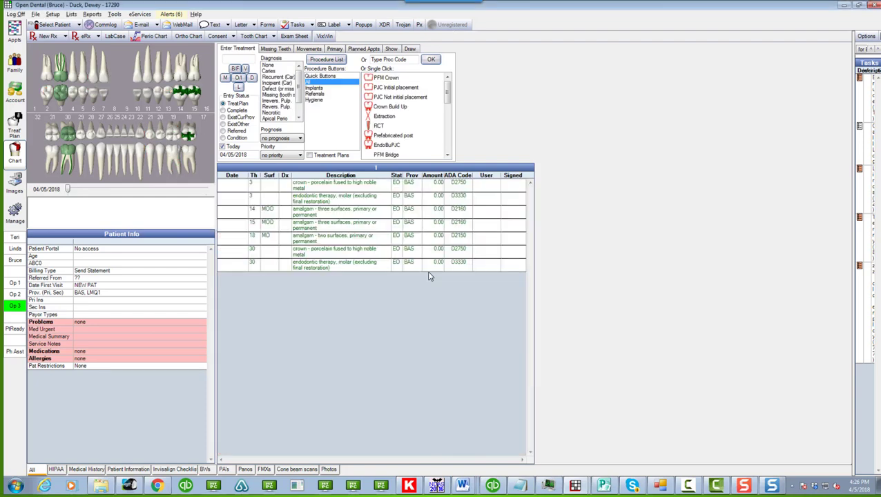